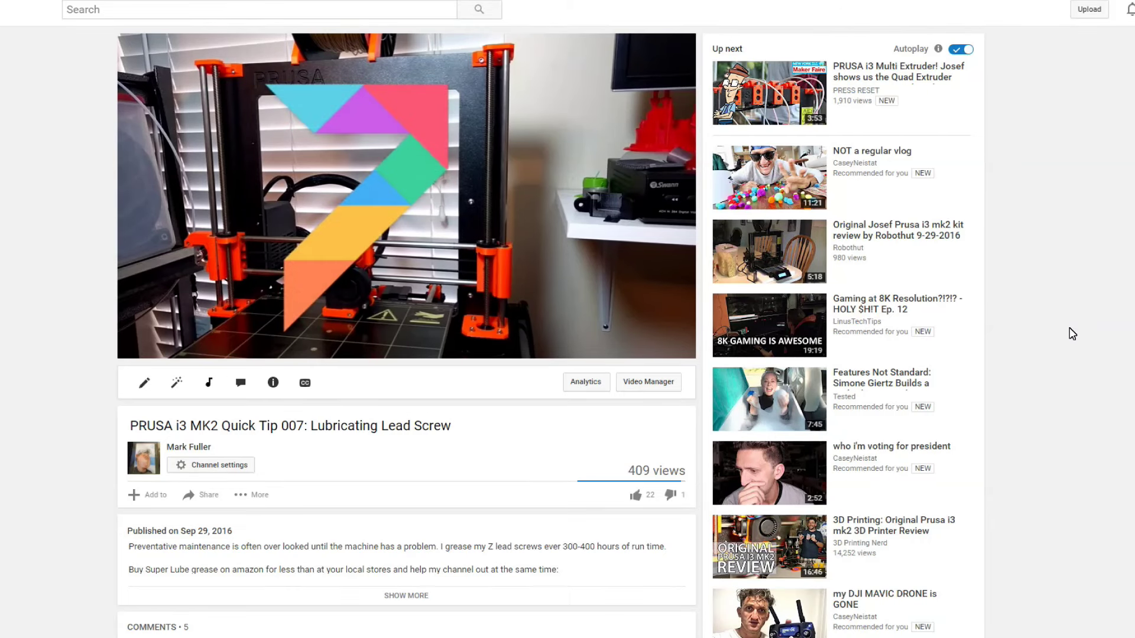
scroll(1070, 333, "down", 5)
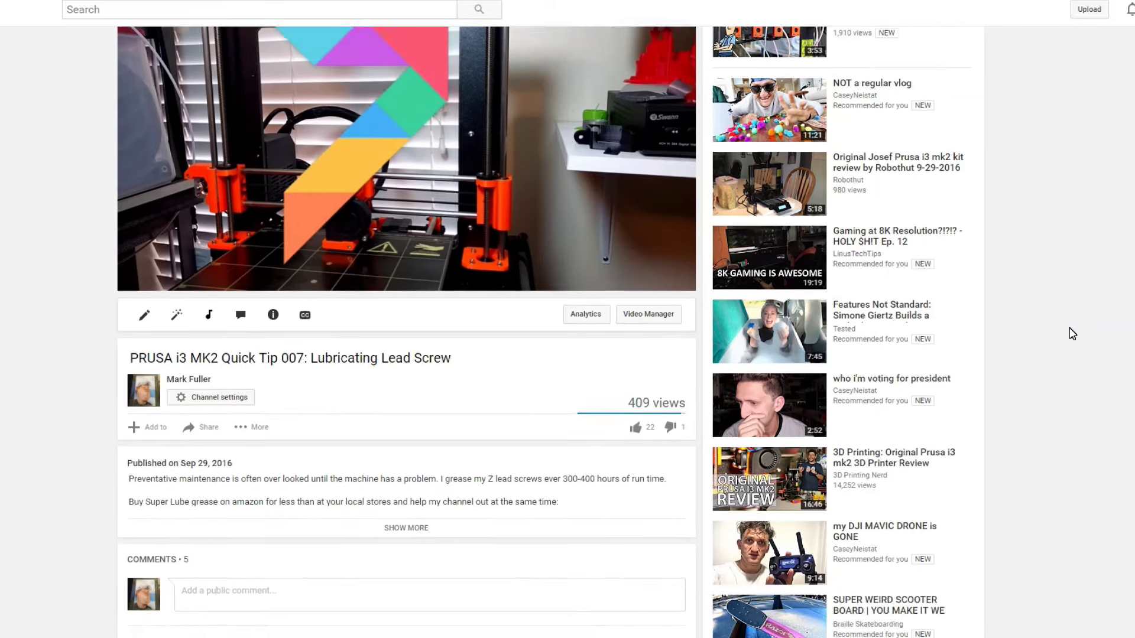
scroll(1071, 333, "down", 5)
scroll(1071, 334, "down", 3)
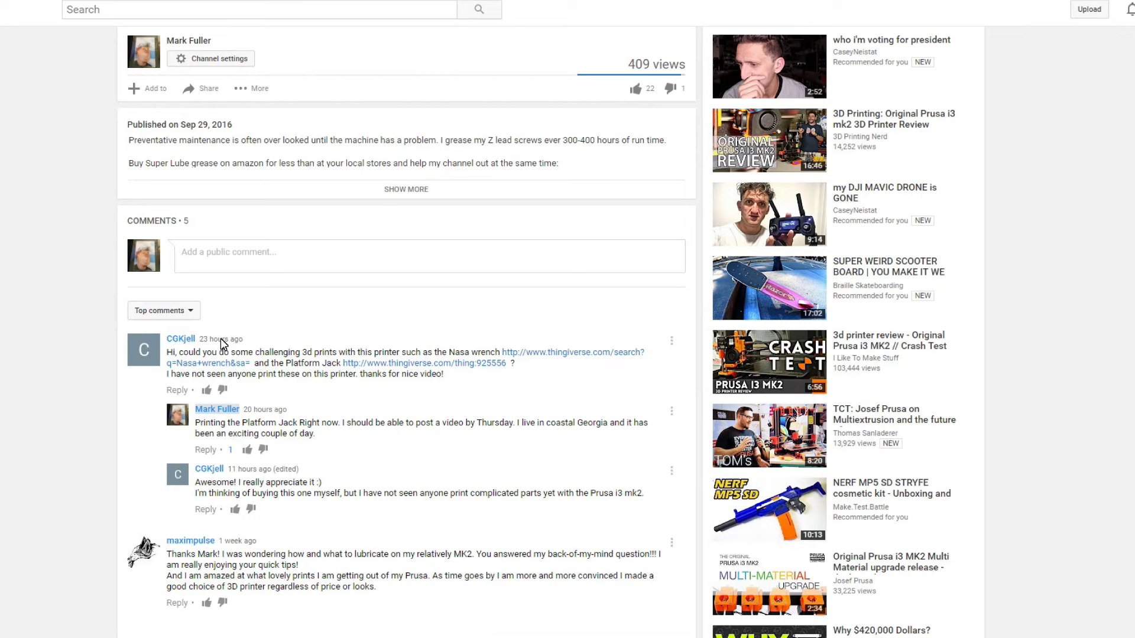
left_click_drag(168, 352, 244, 365)
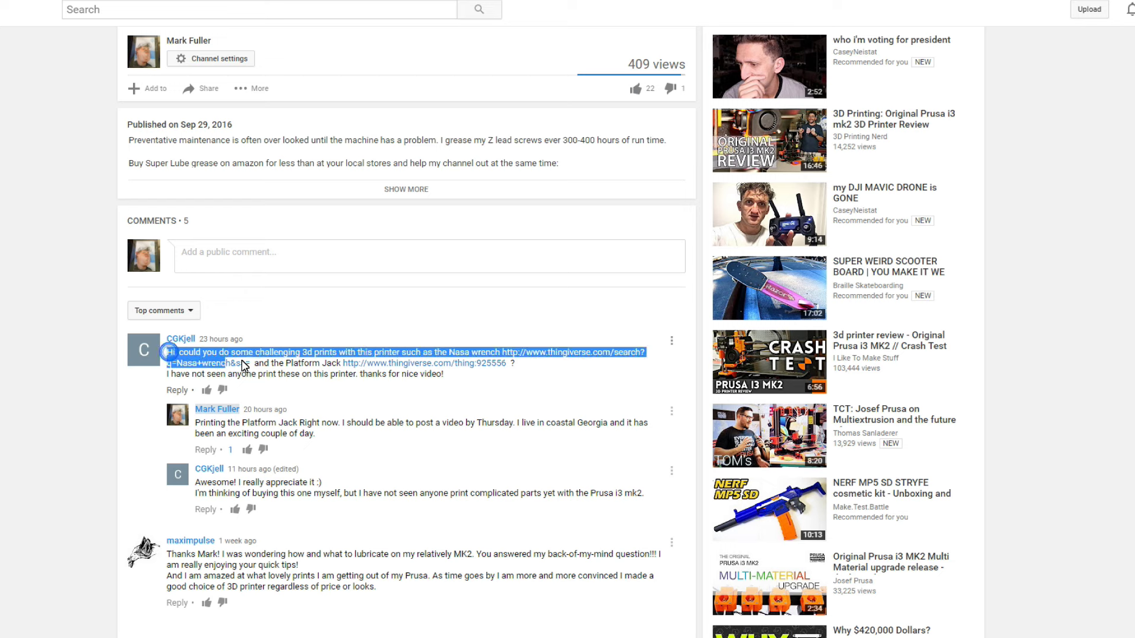
left_click(552, 385)
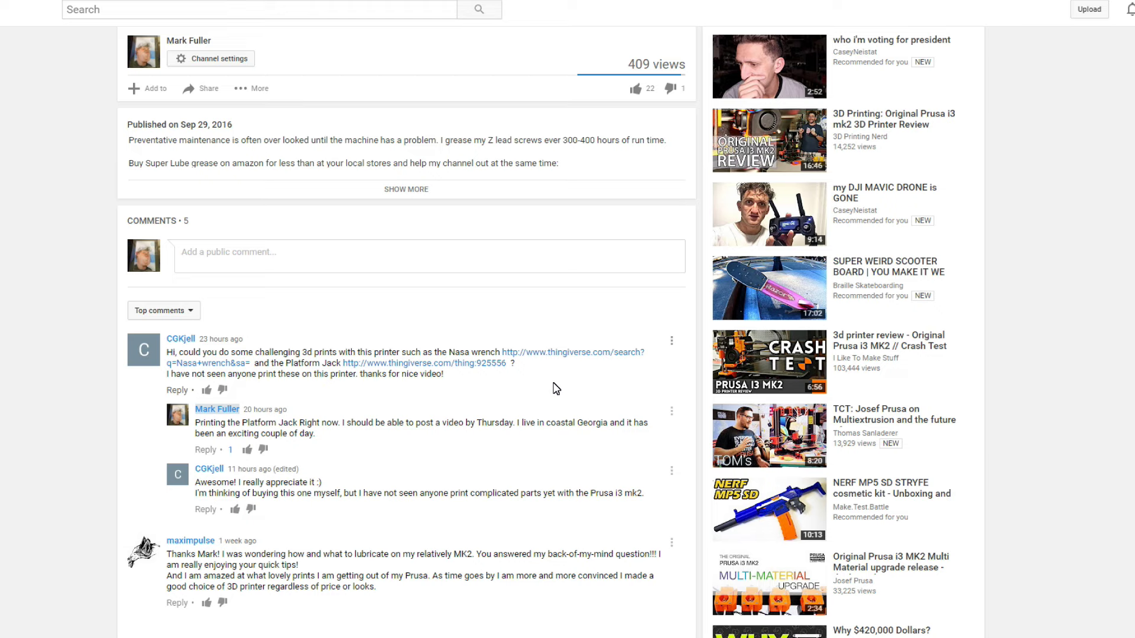
Open the thing:925556 Platform Jack page, skim its Instructions, and show the Thing Files list.
left_click(484, 366)
scroll(885, 444, "down", 3)
scroll(885, 443, "down", 3)
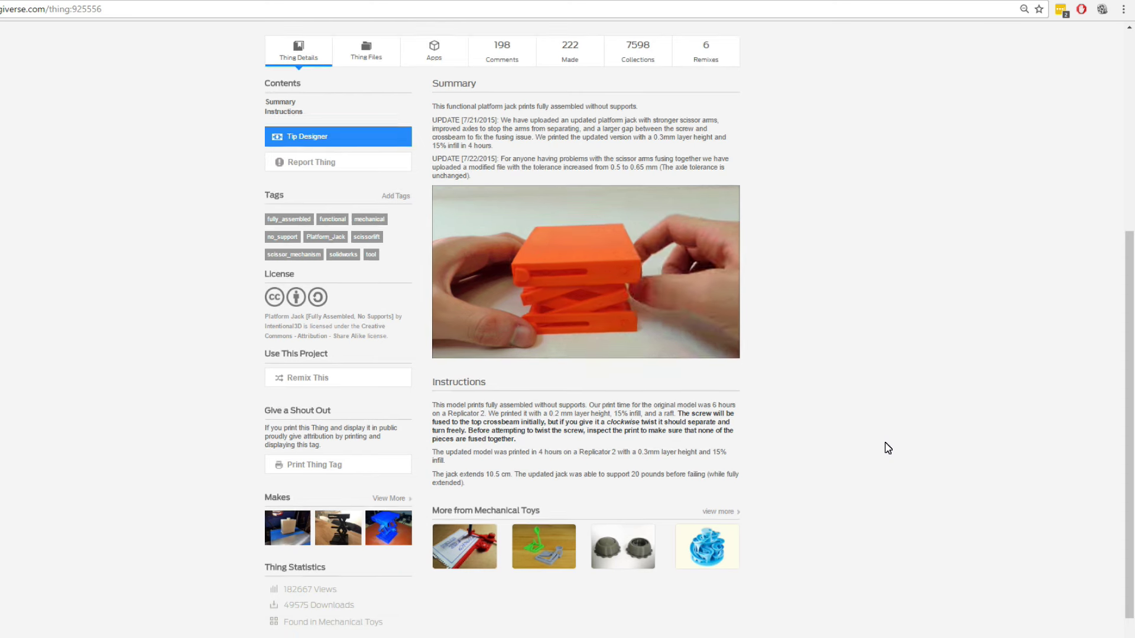
scroll(885, 444, "down", 2)
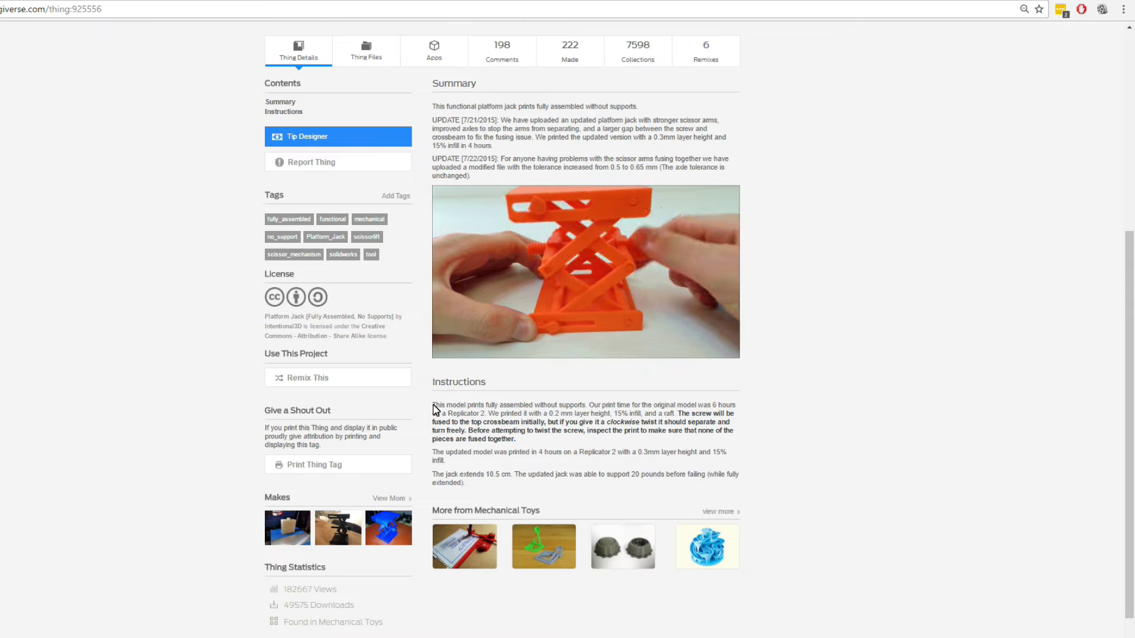
mouse_move(433, 405)
left_mouse_down()
mouse_move(760, 436)
mouse_move(512, 440)
left_mouse_up()
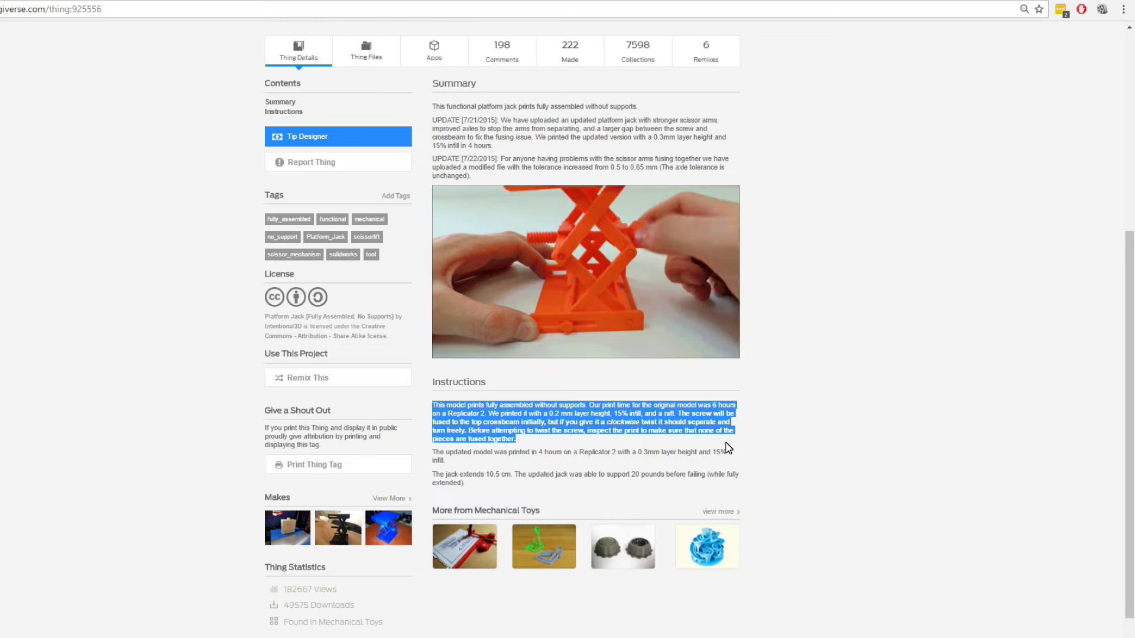
left_click(815, 437)
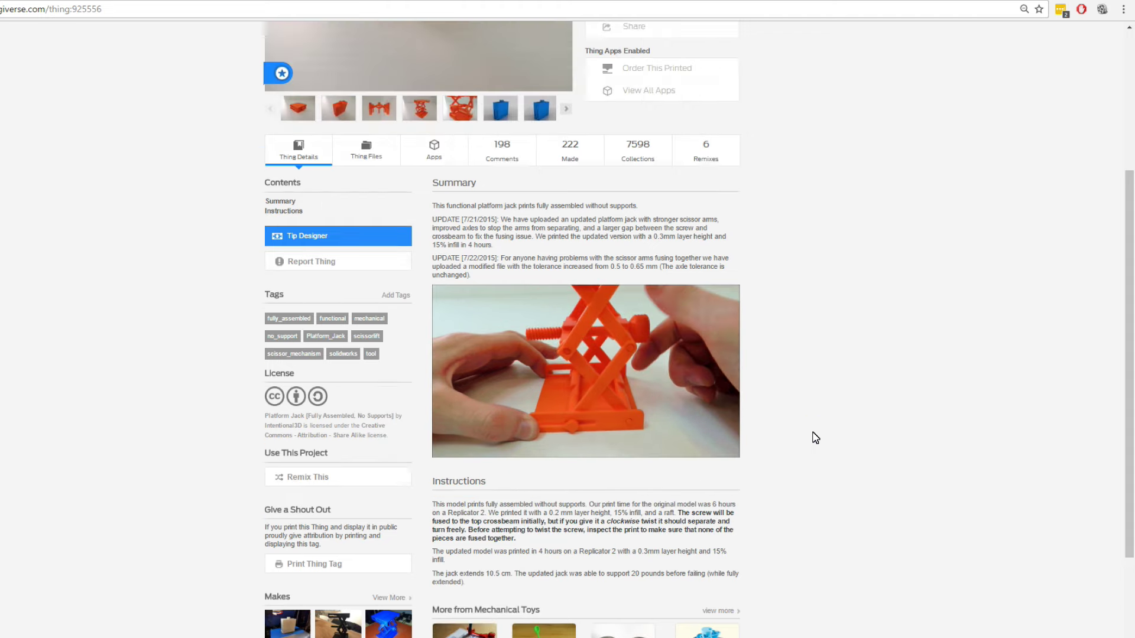
scroll(815, 437, "up", 3)
left_click(364, 317)
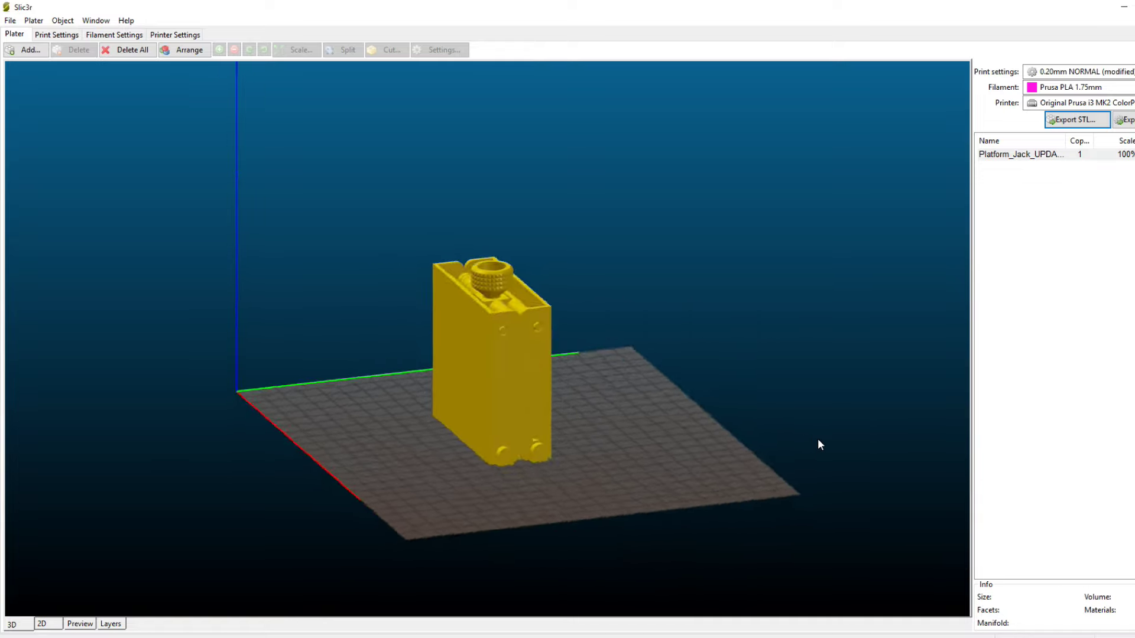
Inspect the Platform Jack from below and around, then show Print Settings (0.2 mm layers).
mouse_move(817, 439)
left_mouse_down()
mouse_move(794, 431)
mouse_move(787, 413)
mouse_move(799, 357)
mouse_move(836, 430)
left_mouse_up()
left_click(535, 378)
scroll(613, 377, "up", 3)
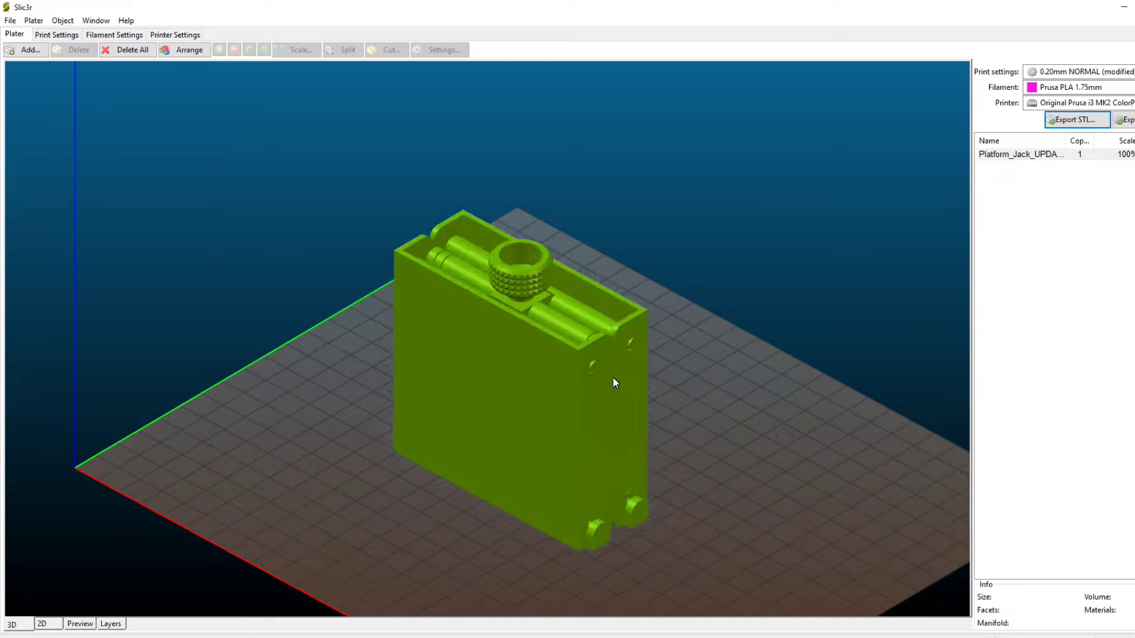
scroll(613, 377, "up", 5)
left_click(884, 442)
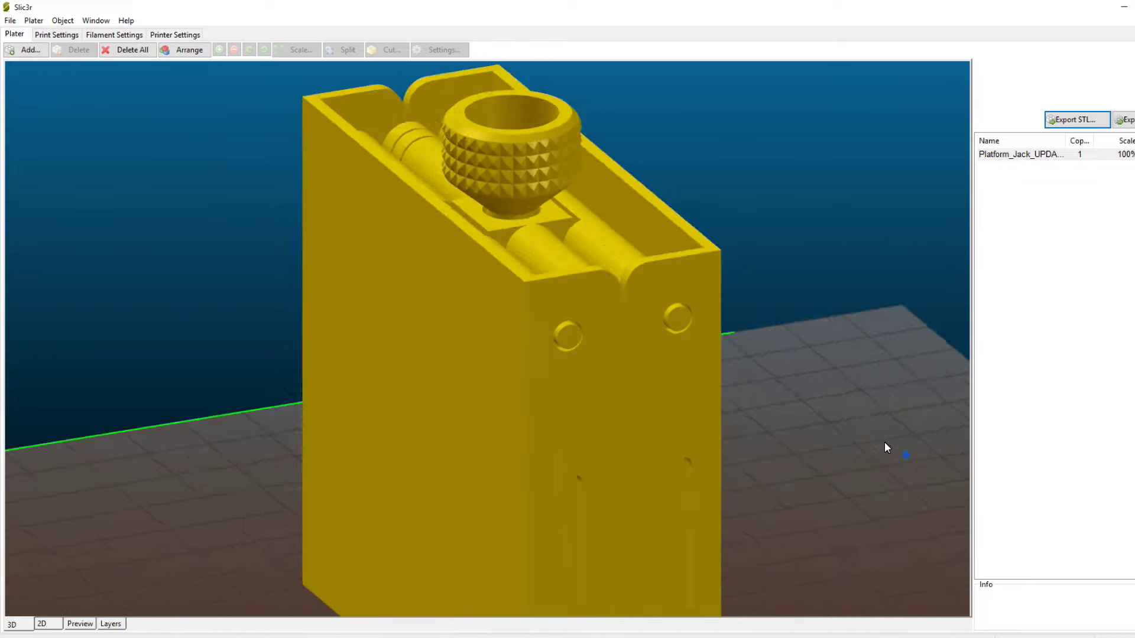
mouse_move(884, 442)
left_mouse_down()
mouse_move(866, 424)
mouse_move(916, 448)
left_mouse_up()
scroll(911, 450, "down", 4)
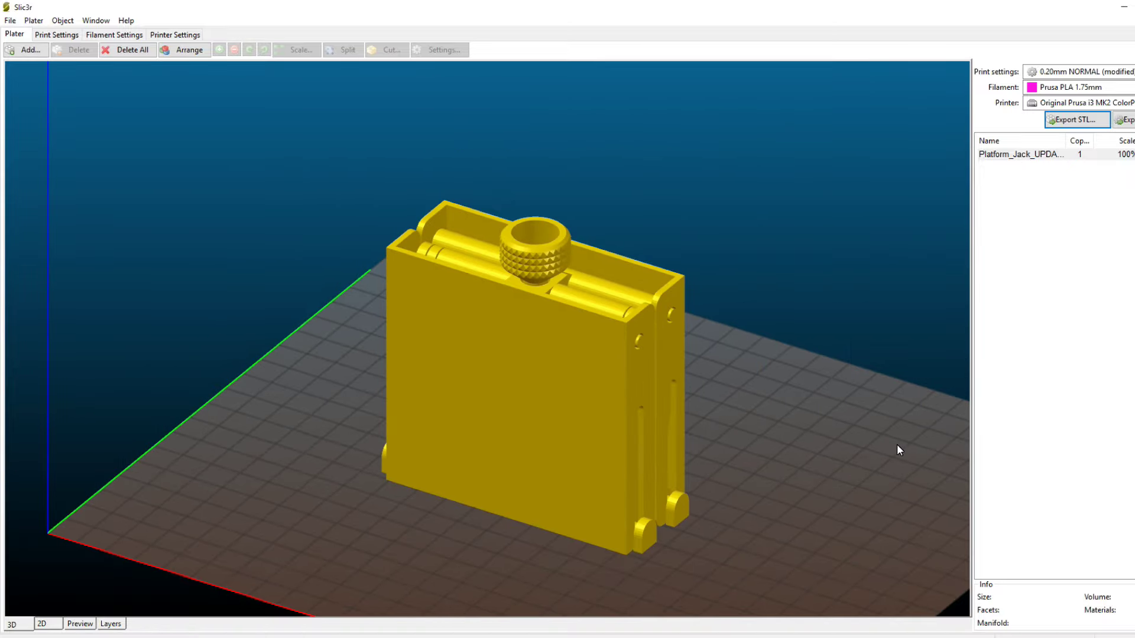
left_click(58, 34)
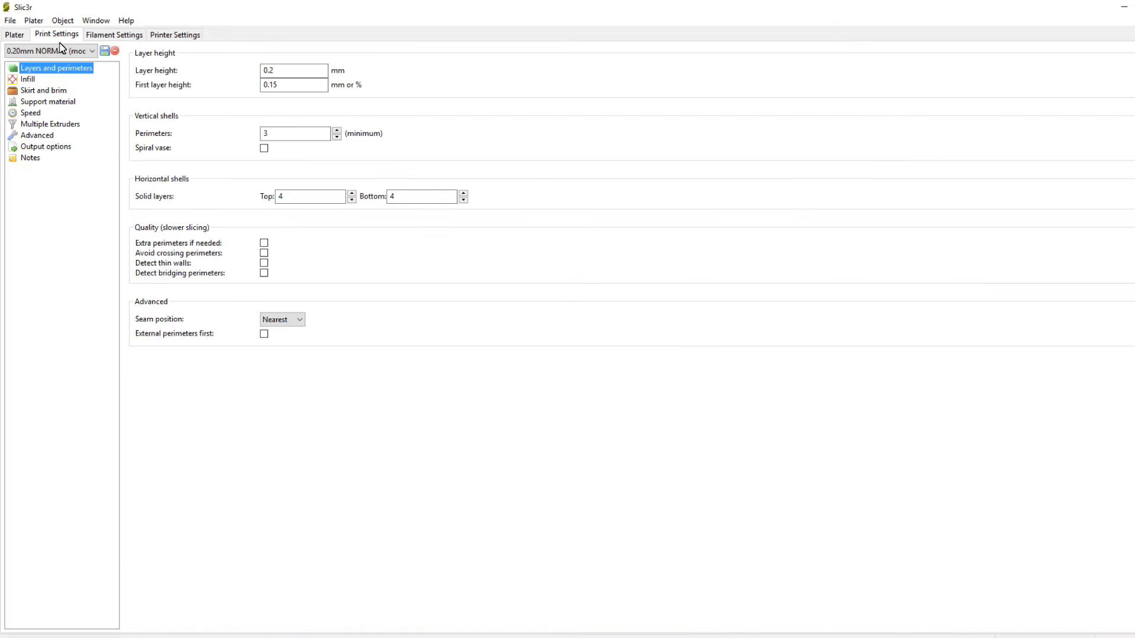
double_click(295, 87)
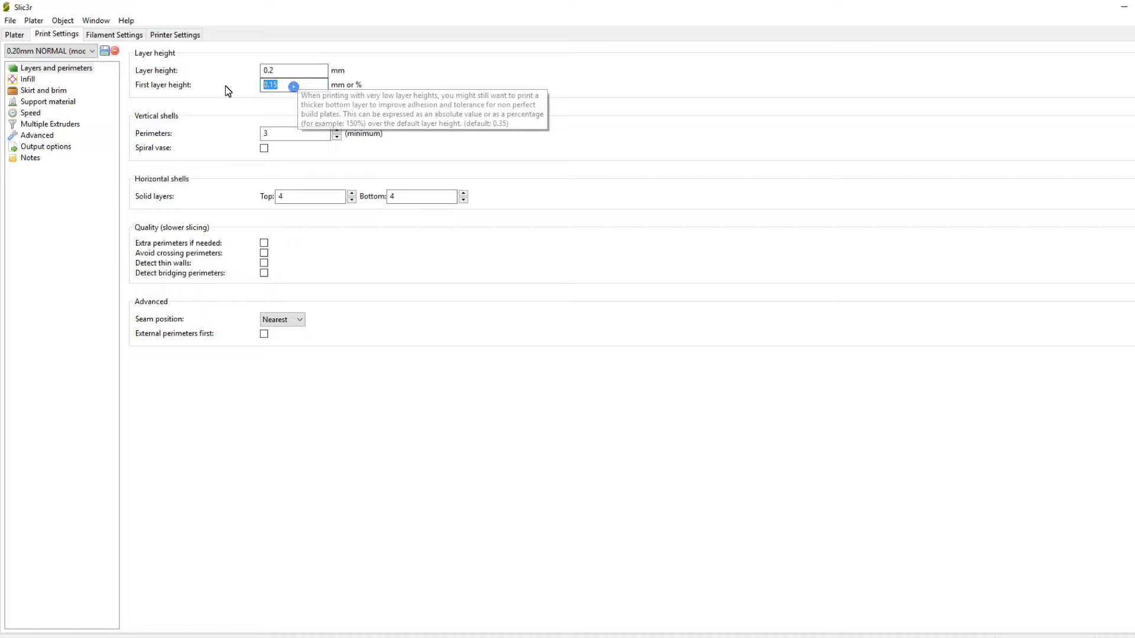
double_click(285, 134)
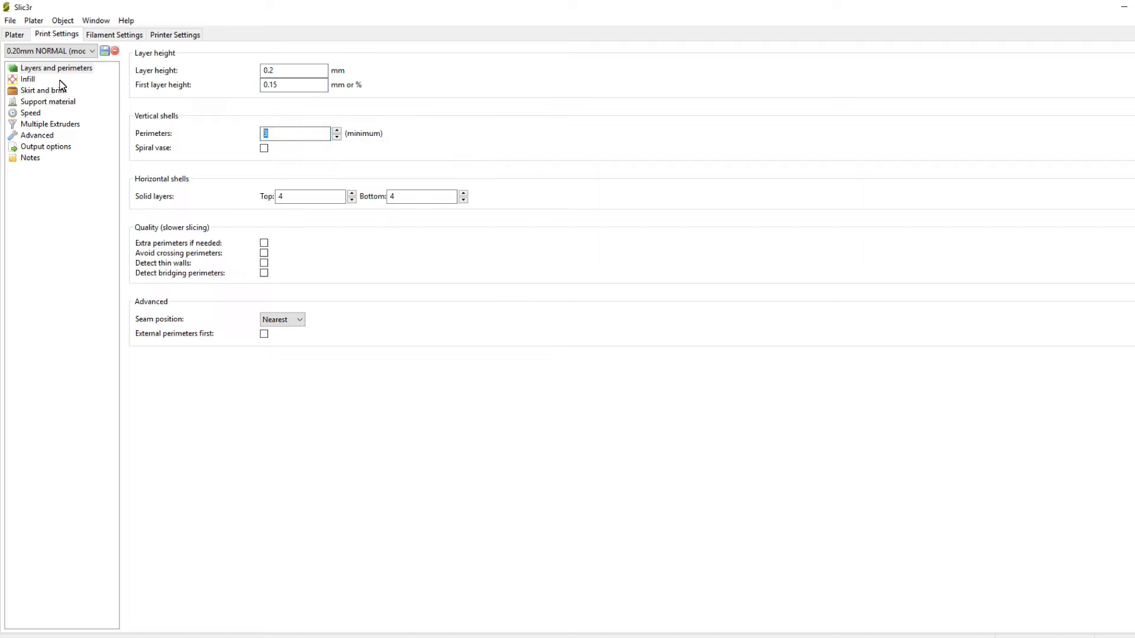
left_click(29, 80)
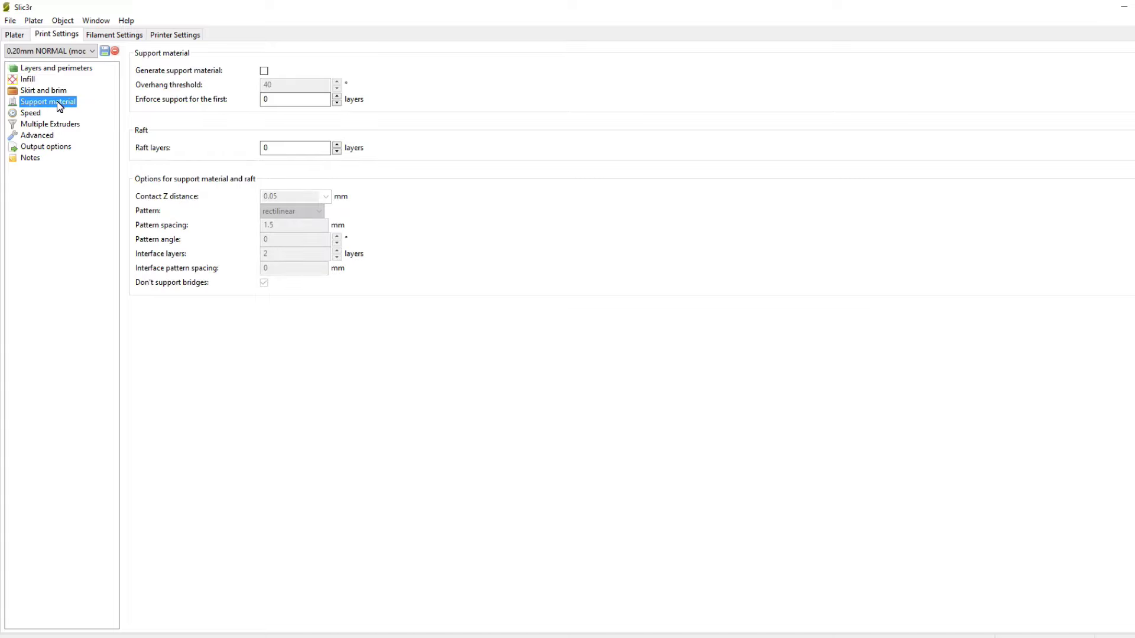
left_click(62, 69)
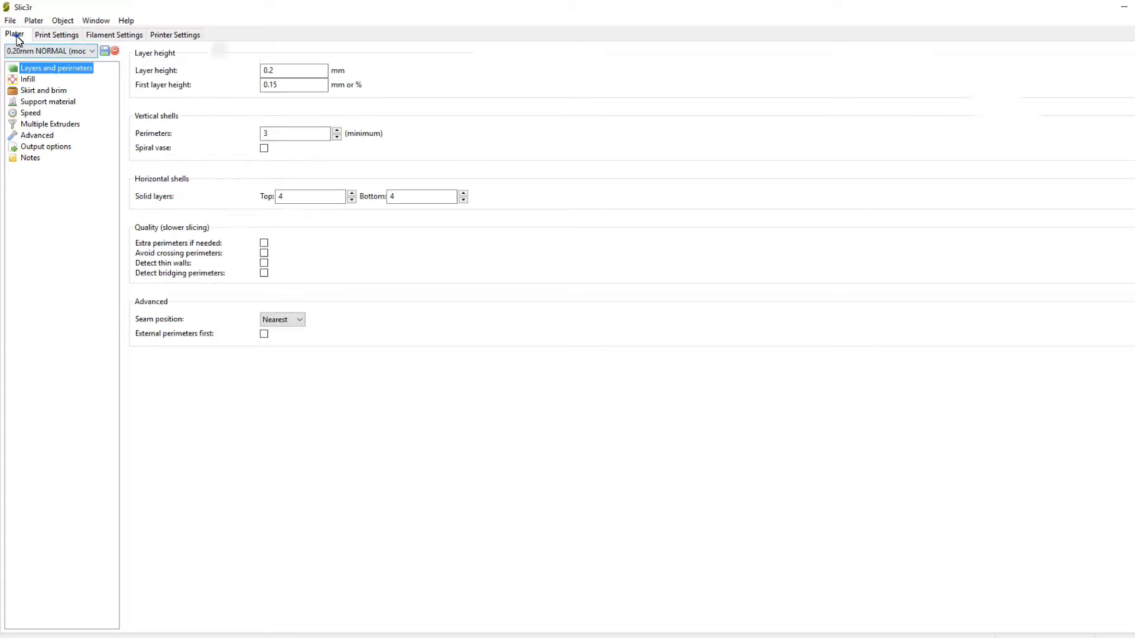
left_click(15, 35)
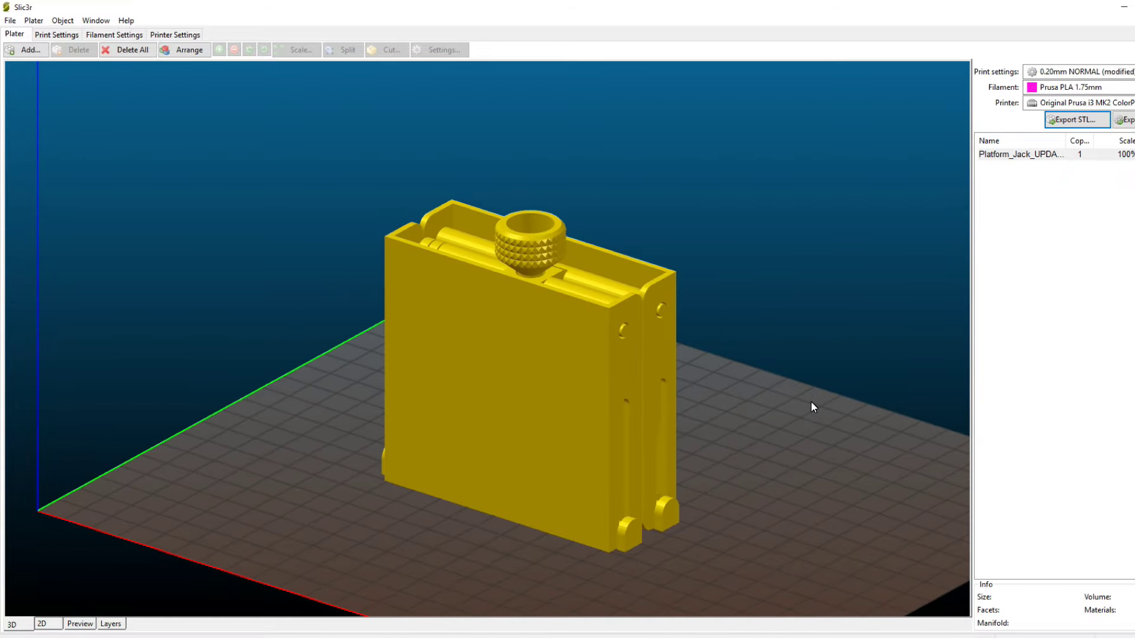